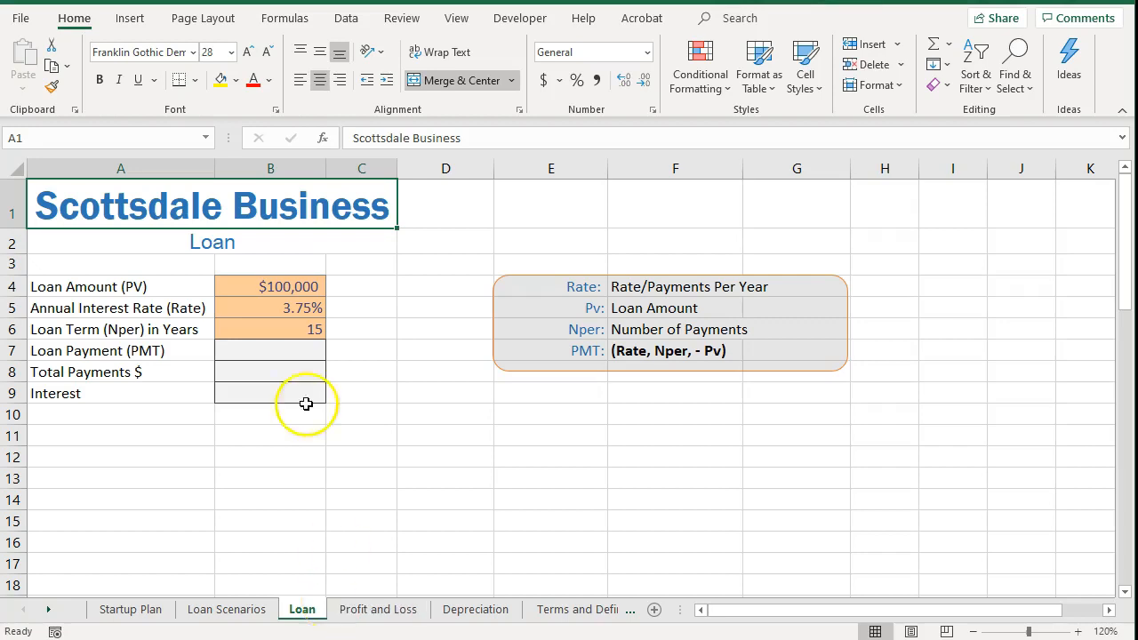
Step: Start a PMT financial function in the Loan Payment cell B7 and move its arguments dialog clear of the loan data
click(278, 355)
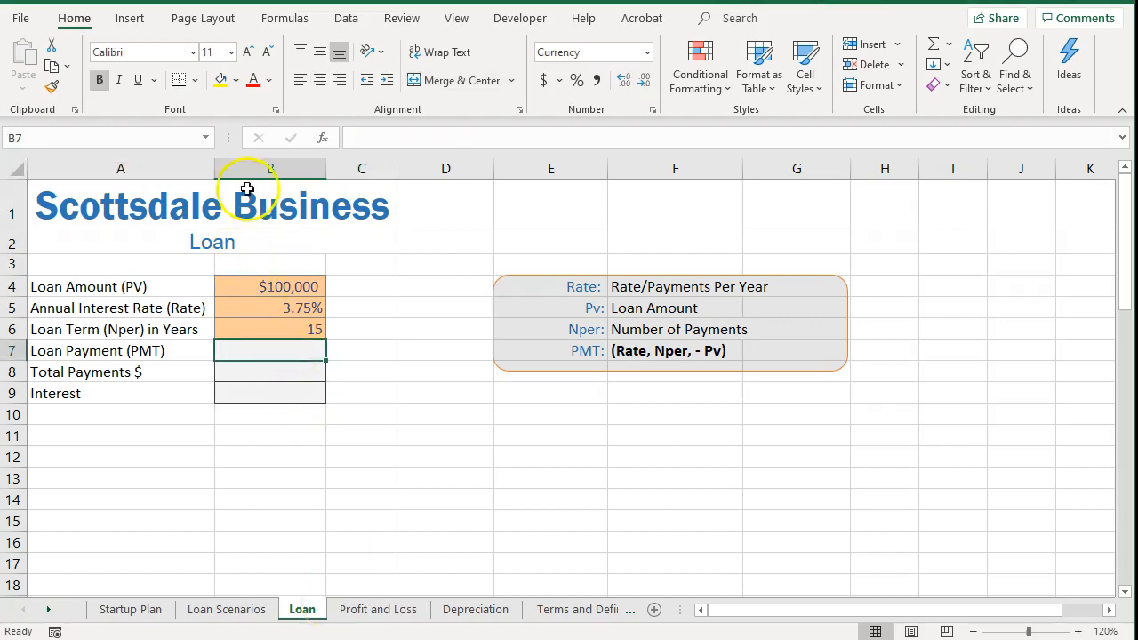
click(285, 18)
click(174, 87)
drag(296, 200, 265, 445)
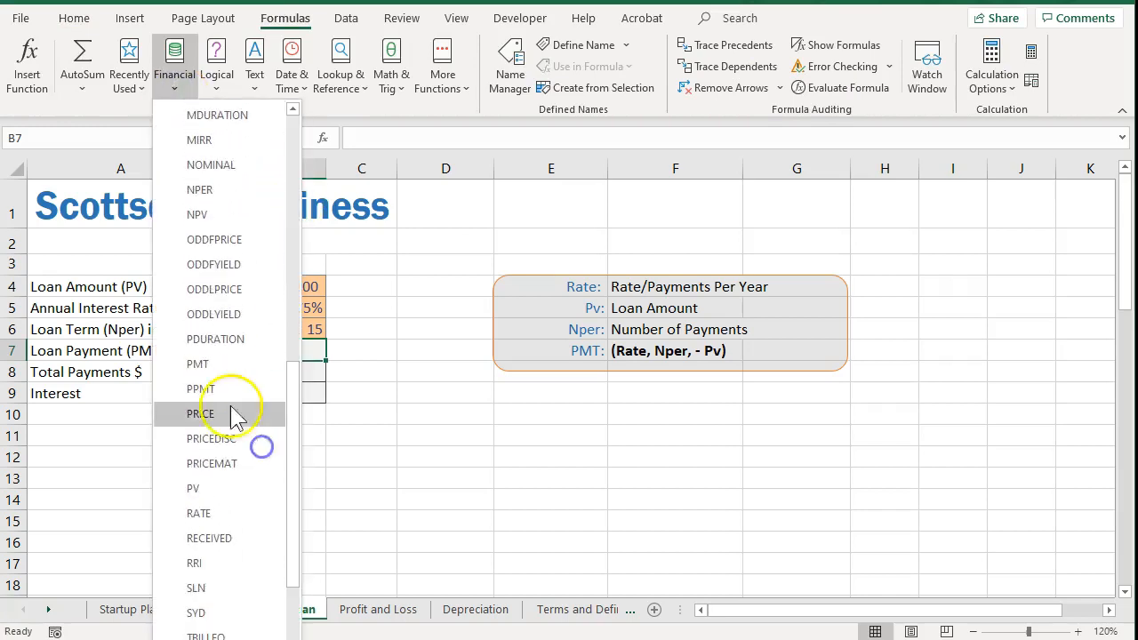
click(206, 365)
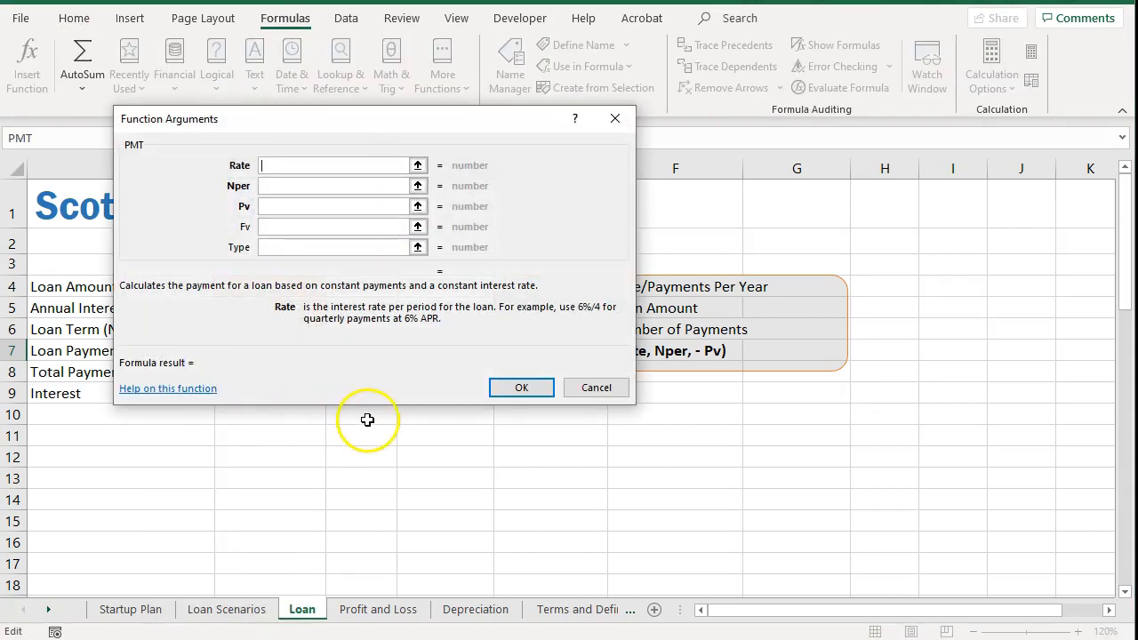
drag(502, 120, 703, 197)
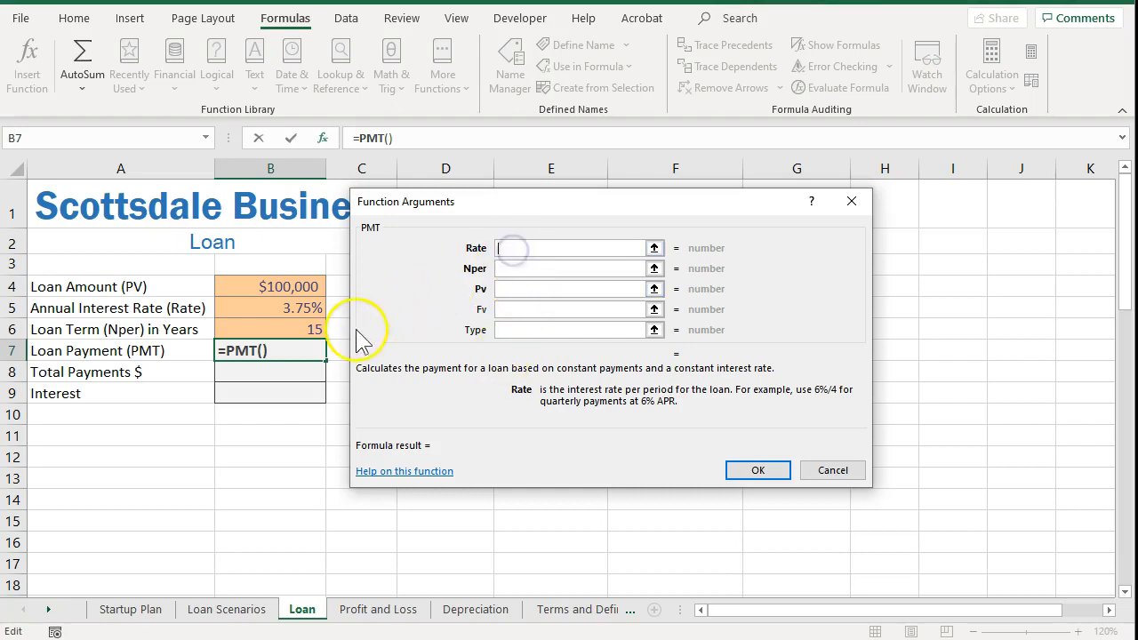
Step: Set the PMT arguments to Rate B5/12, Nper B6*12 and Pv B4, and enter the function
click(293, 305)
text(/12)
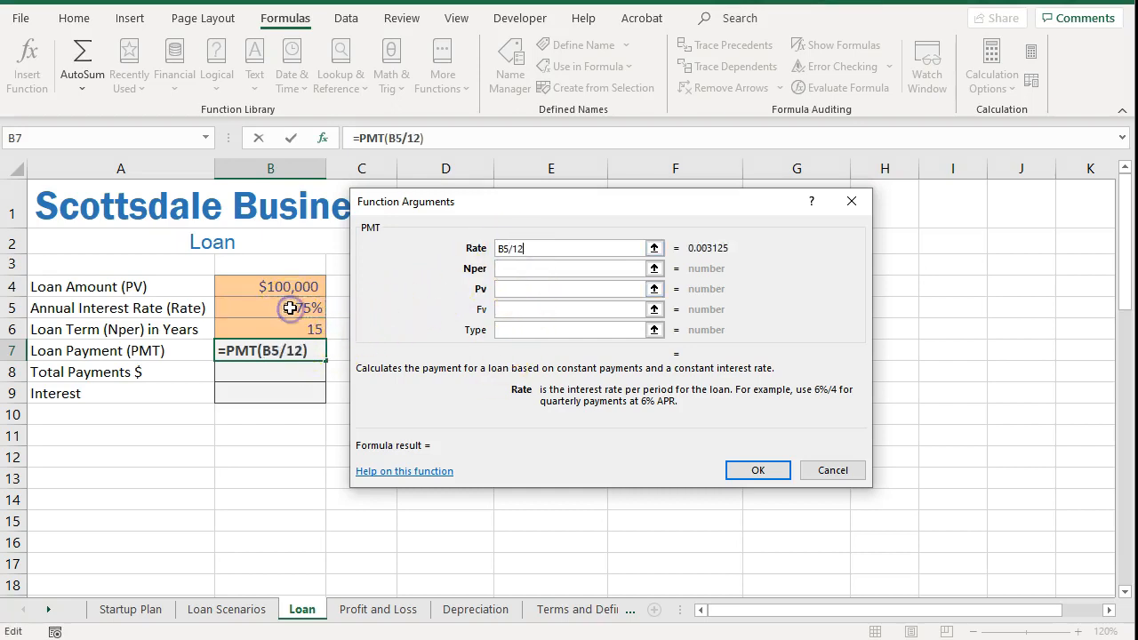
click(508, 268)
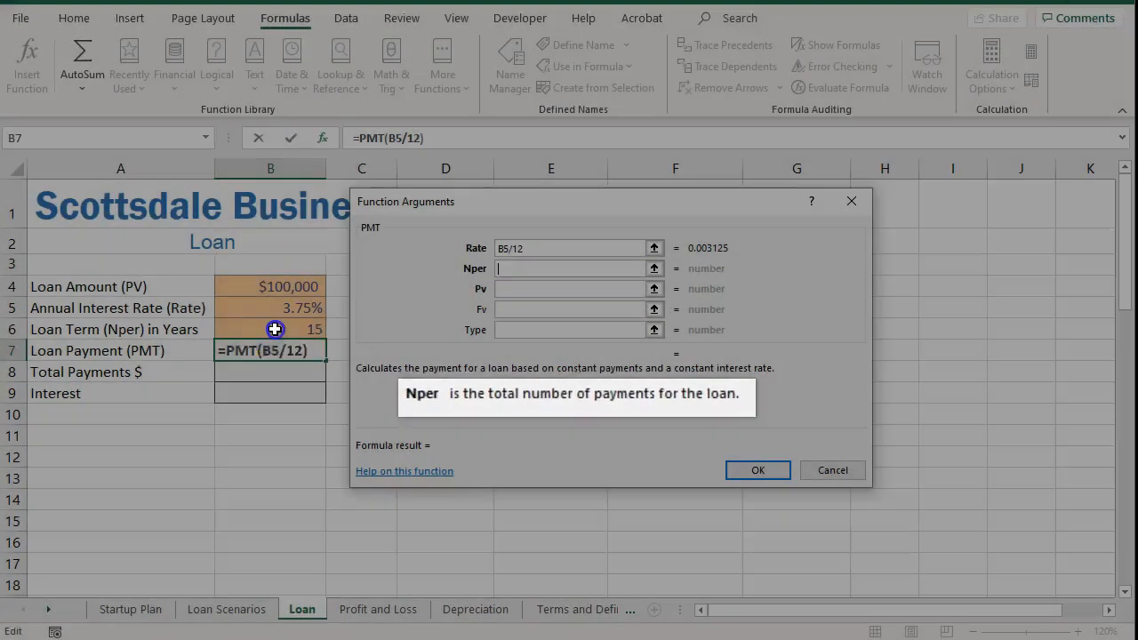
click(274, 330)
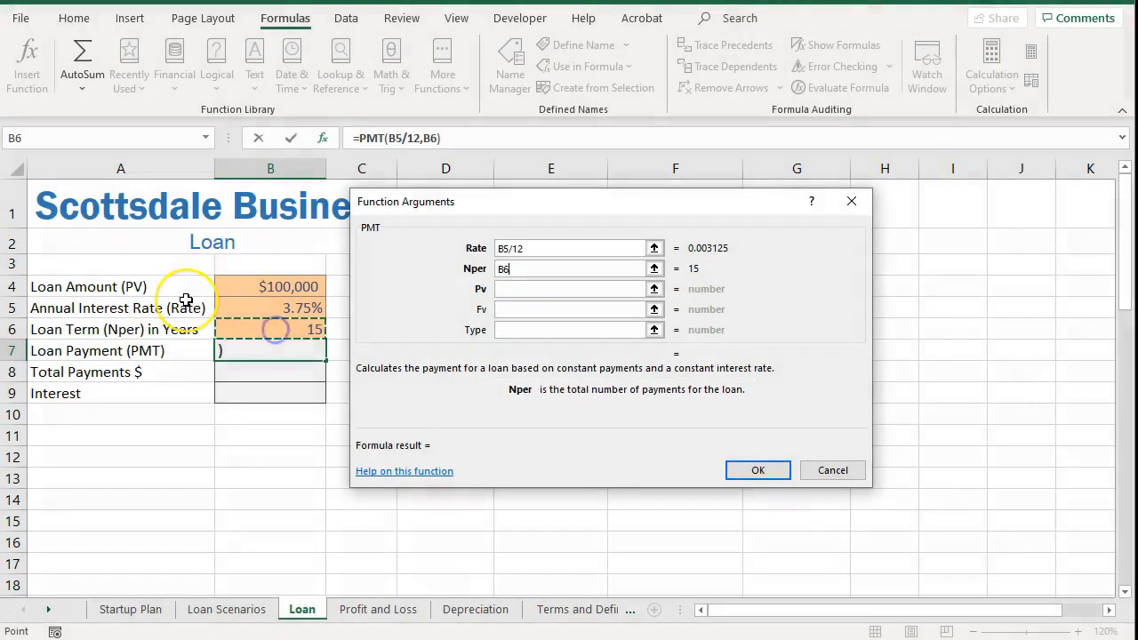
text(*12)
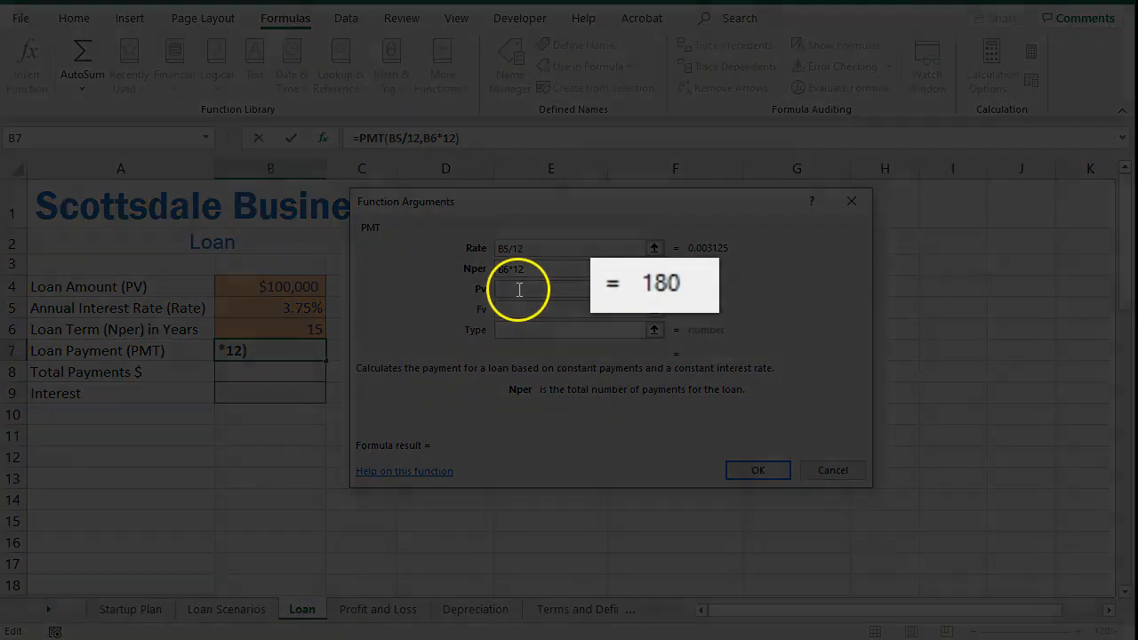
click(518, 293)
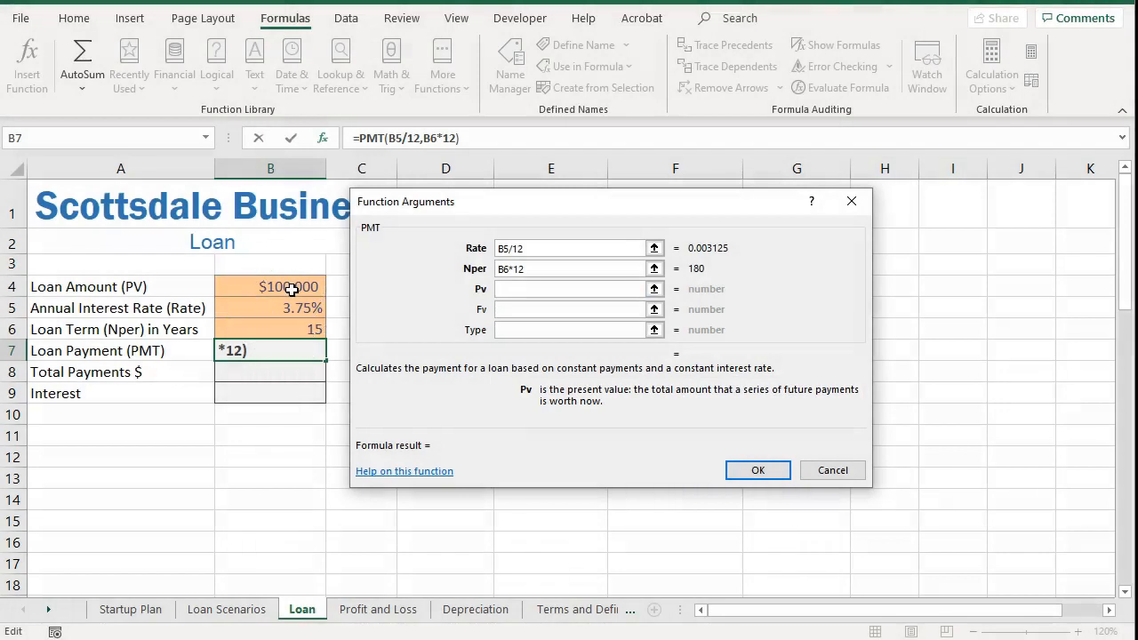
click(291, 289)
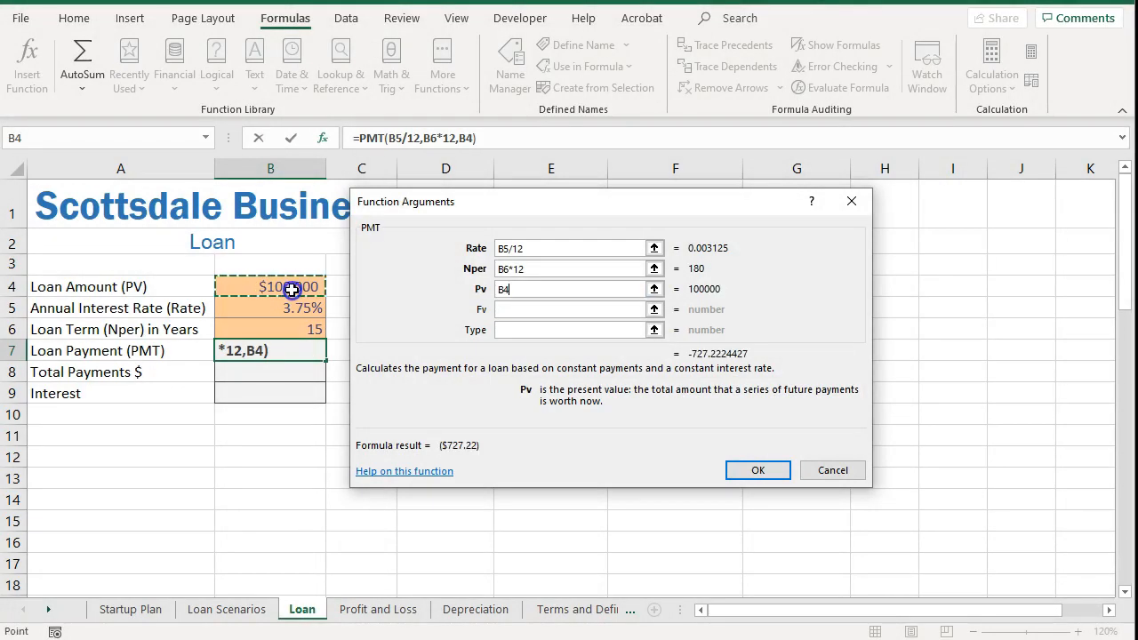
click(758, 471)
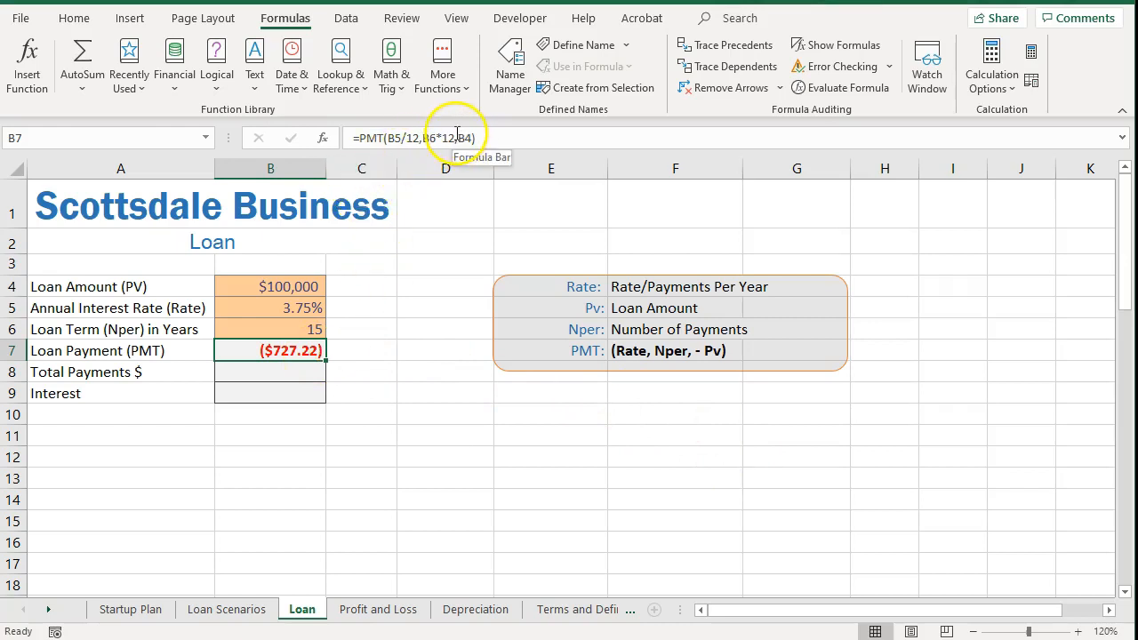
Step: Edit the PMT formula in B7 to make the present value argument negative, as -B4
click(457, 138)
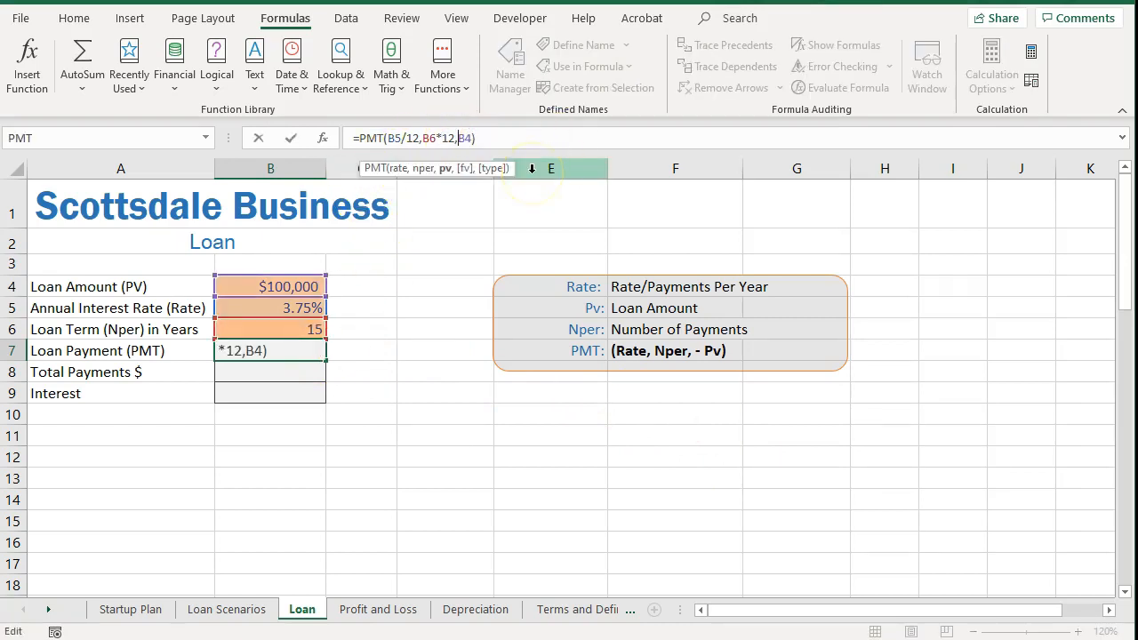
text(-)
key(Return)
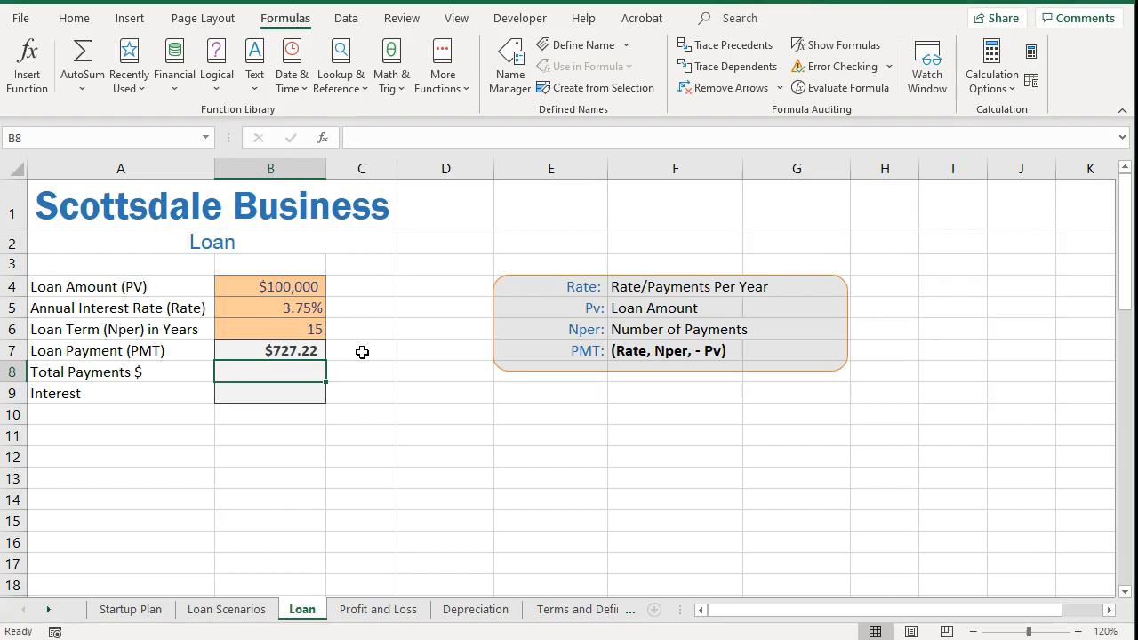
Step: Enter the formula =B6*12*B7 in the Total Payments cell B8 to multiply the number of payments by the loan payment
click(313, 369)
text(=)
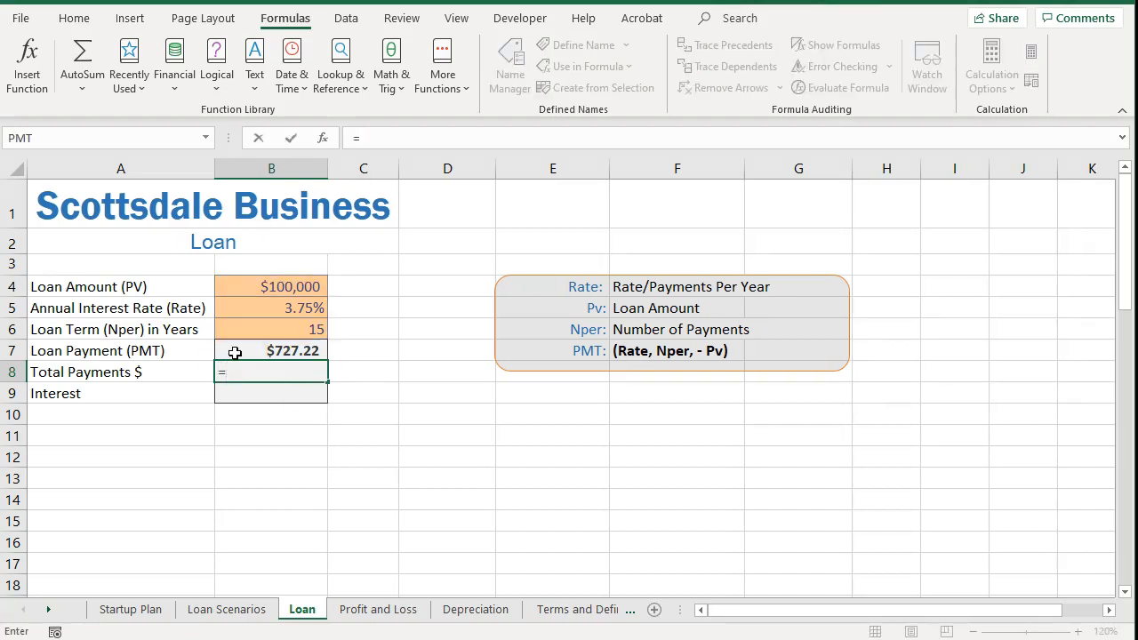
click(264, 332)
text(*)
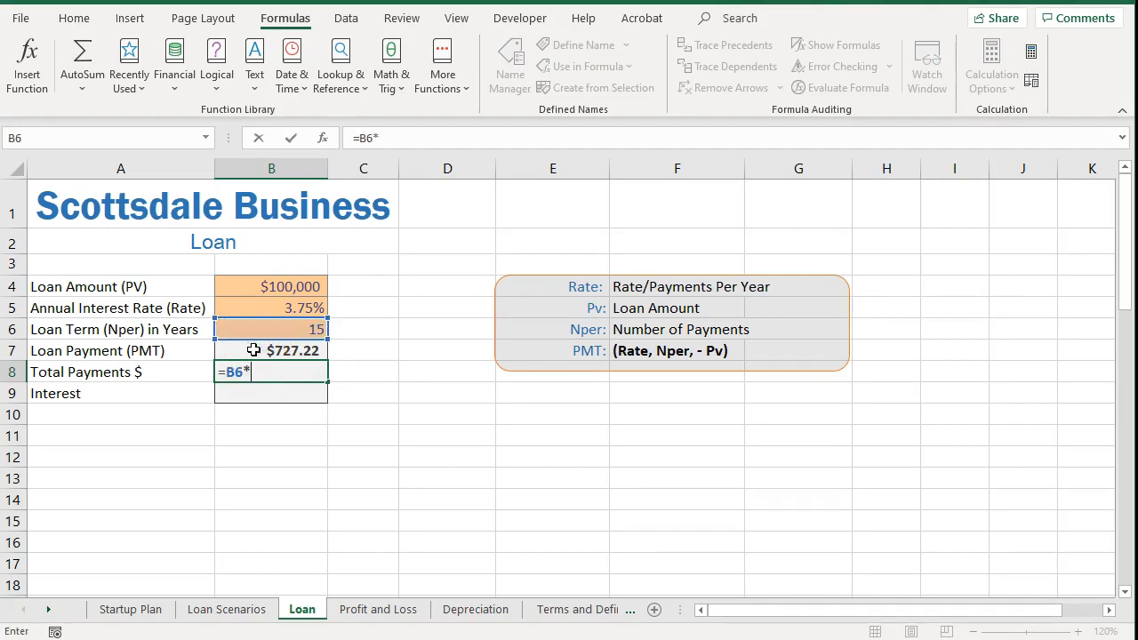
text(12)
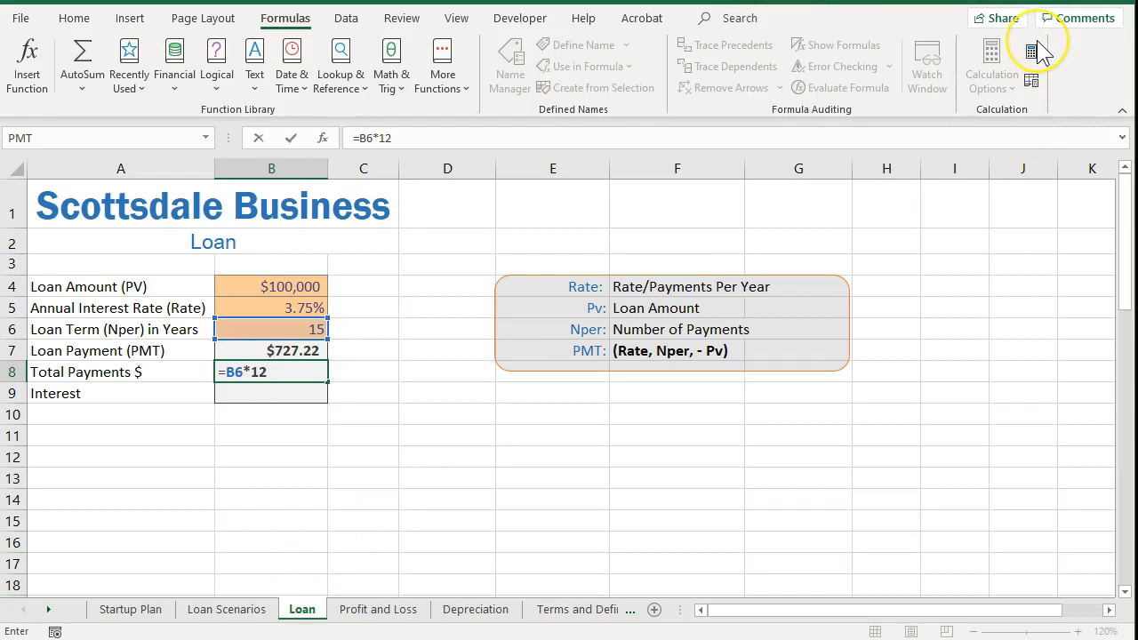
text(*)
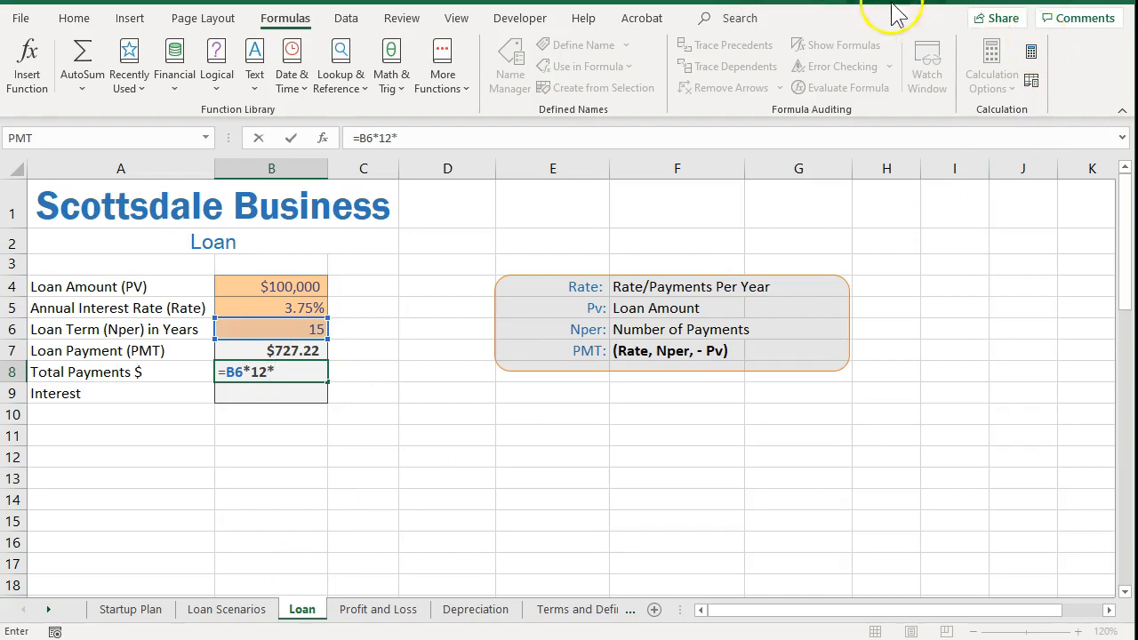
click(316, 352)
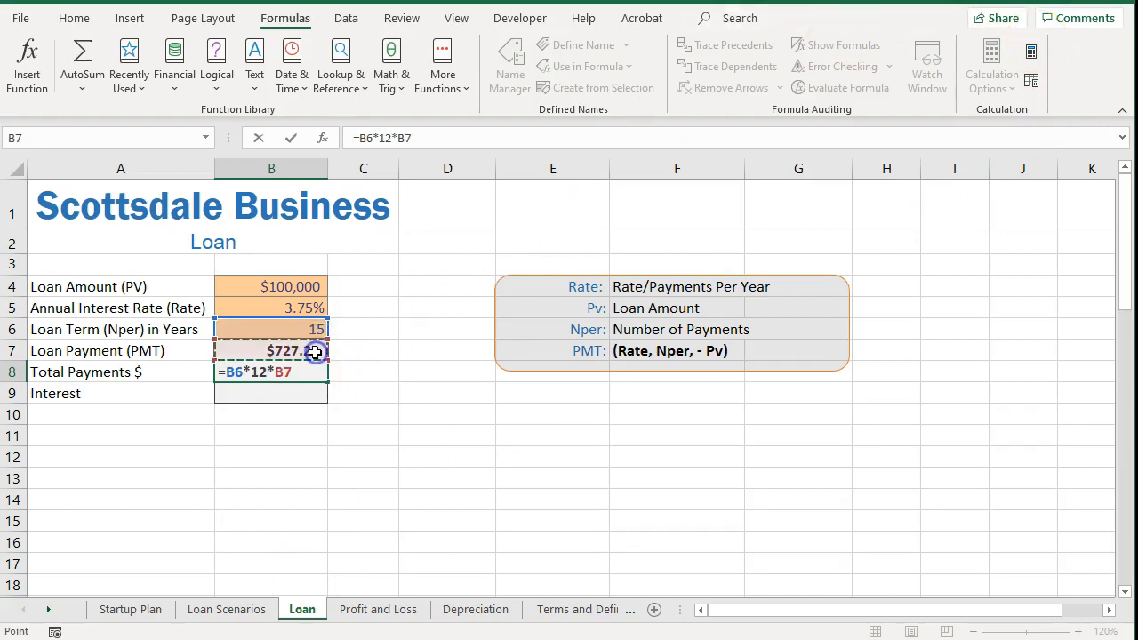
key(Return)
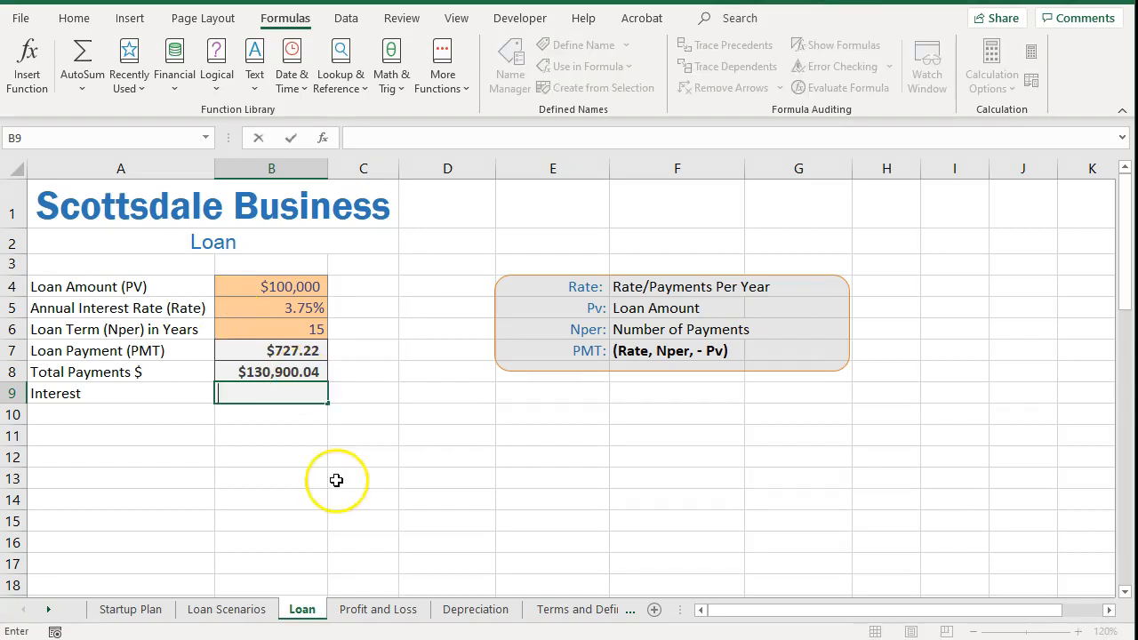
Step: Calculate the interest in B9 with the formula =B8-B4 and reselect that cell
text(=)
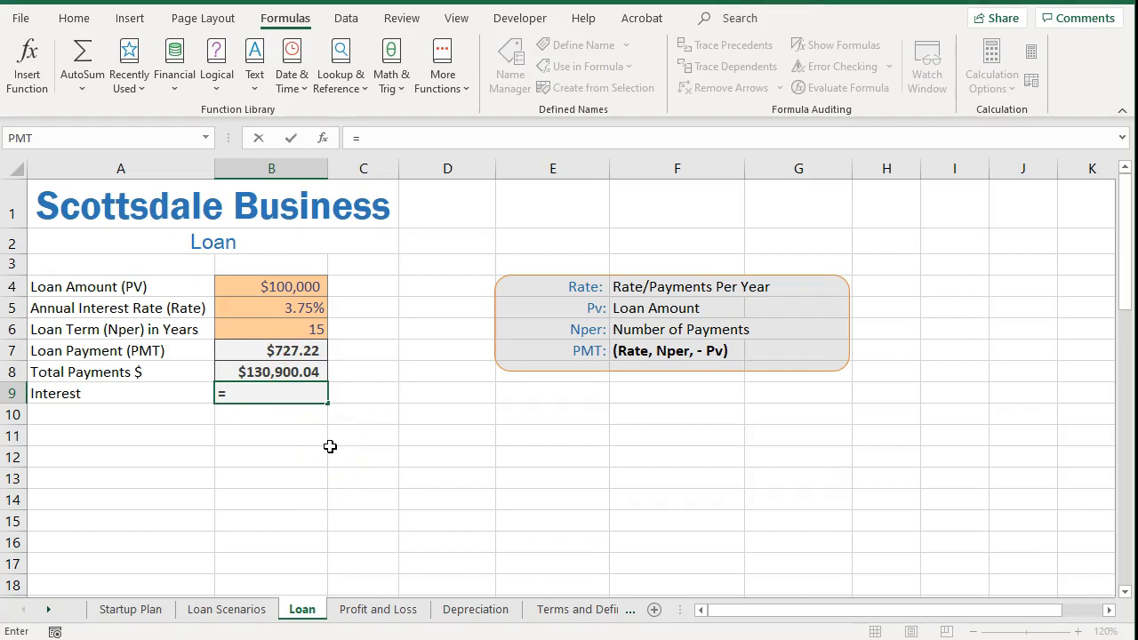
click(315, 373)
text(-)
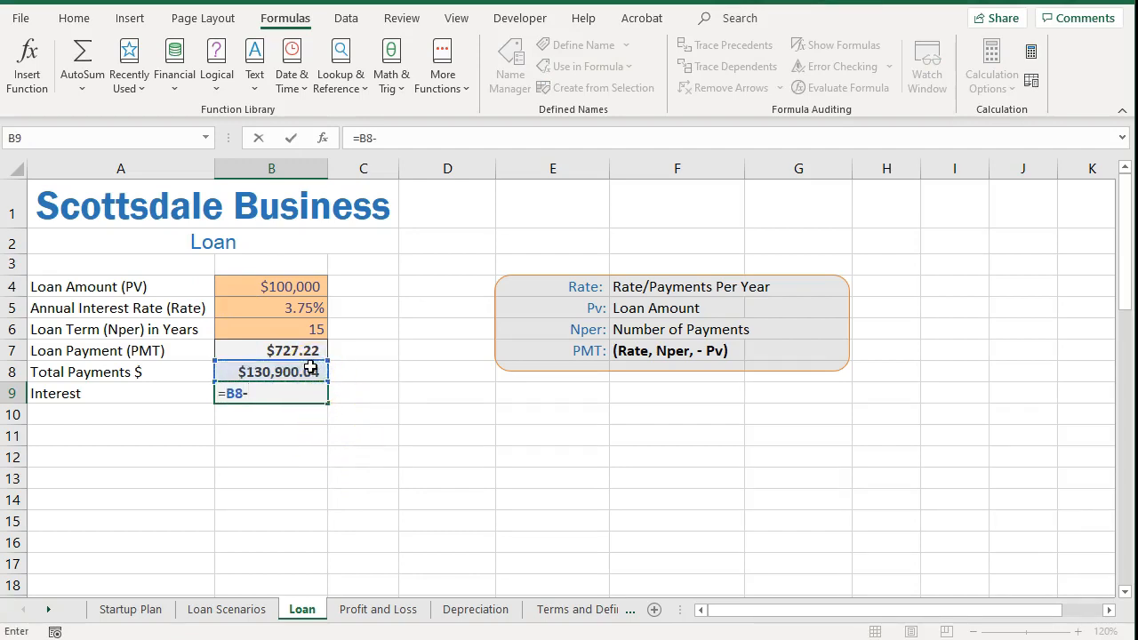
click(278, 286)
key(Return)
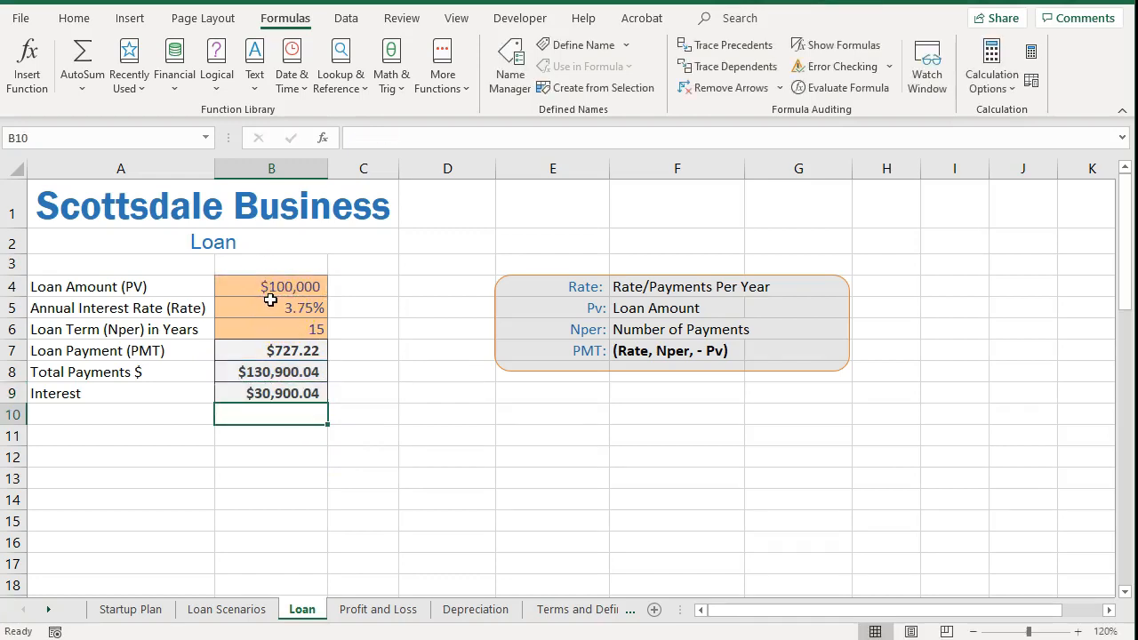
key(Up)
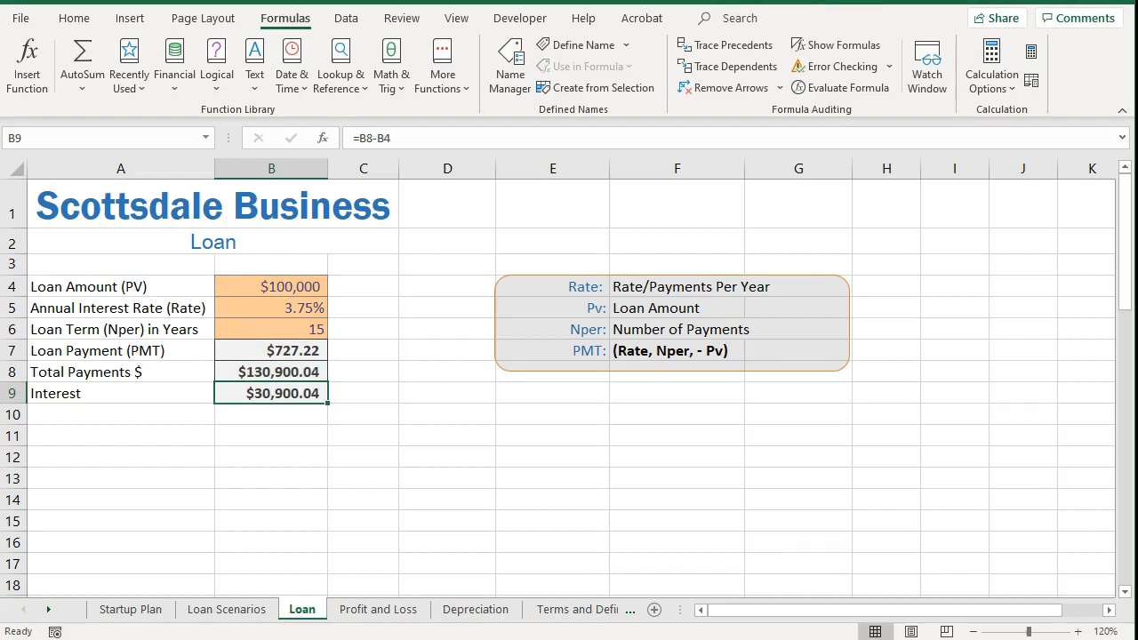